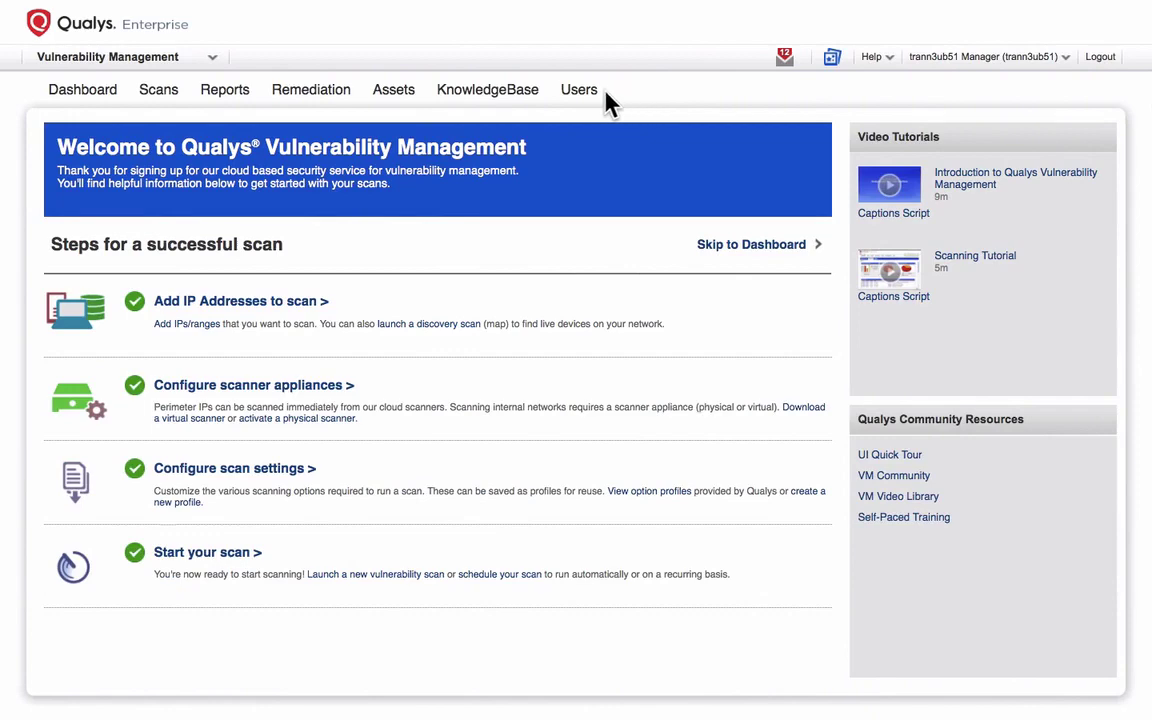
Step: Show the Users list with all 11 user accounts and their roles
click(583, 92)
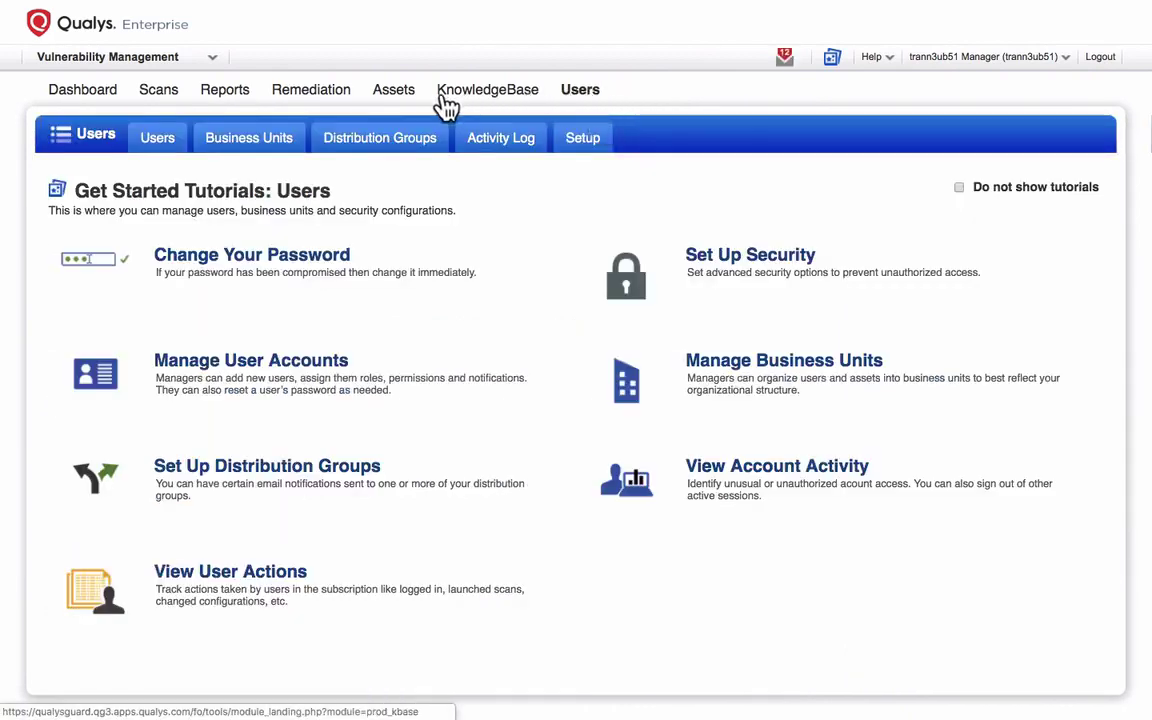
click(172, 140)
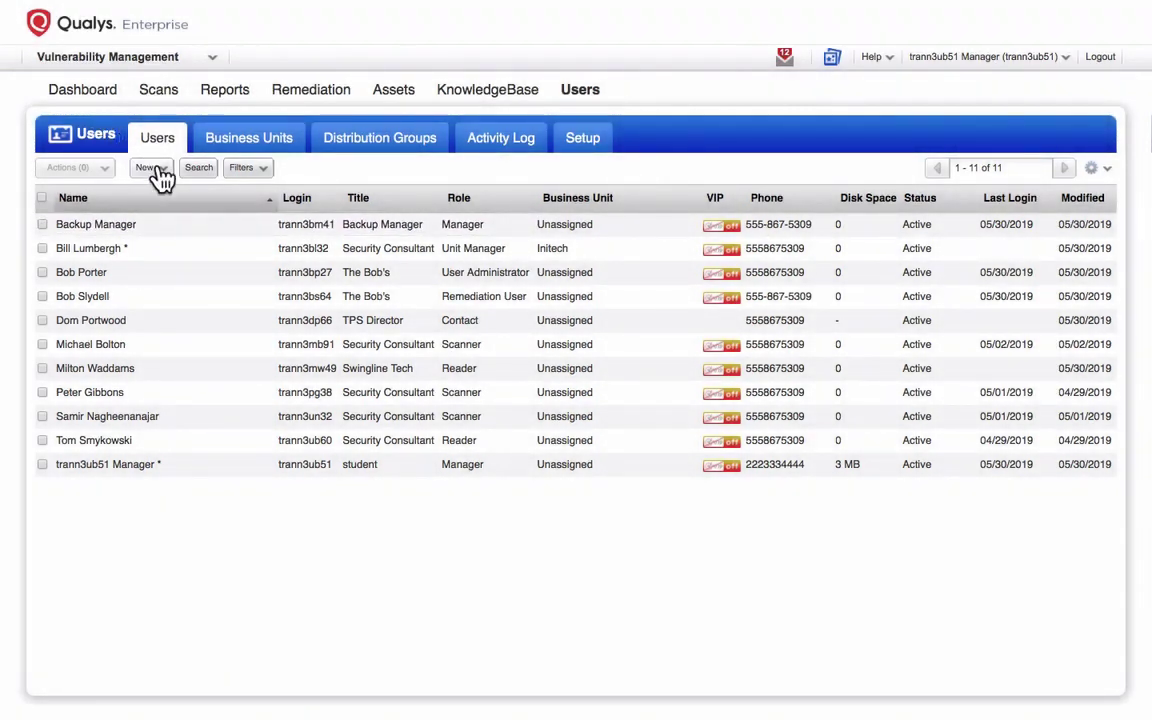
Step: Start a new user account from the New > User menu, with title Mitigation Specialist
click(158, 170)
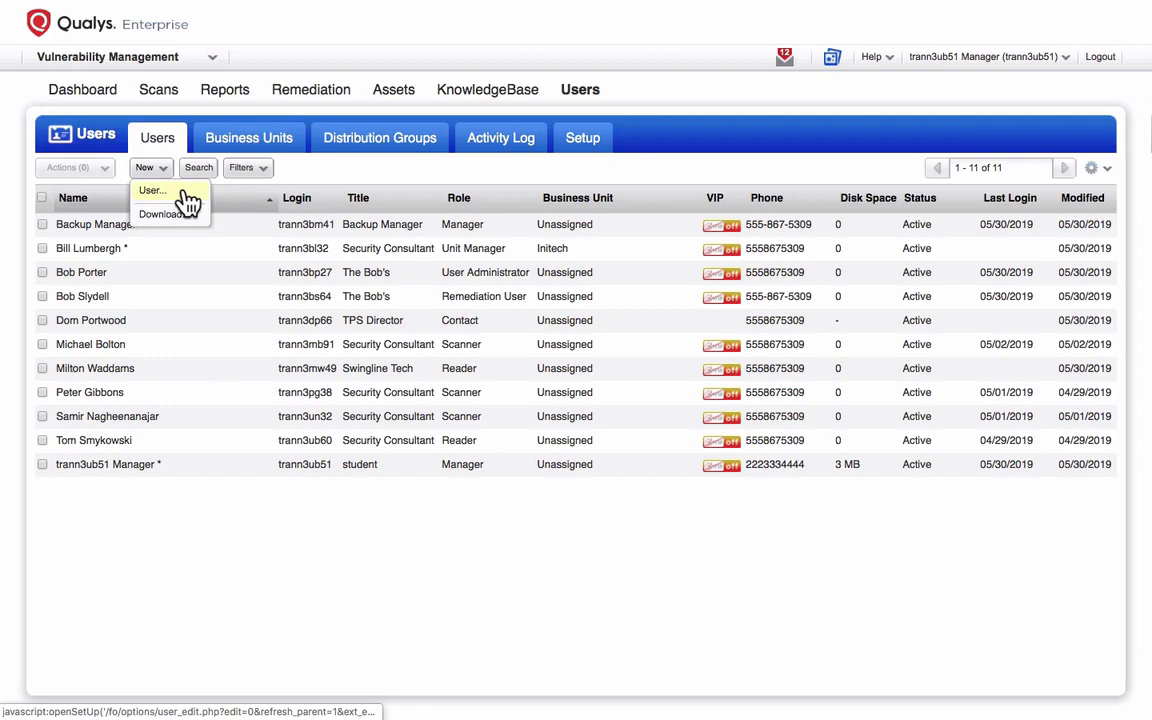
click(155, 191)
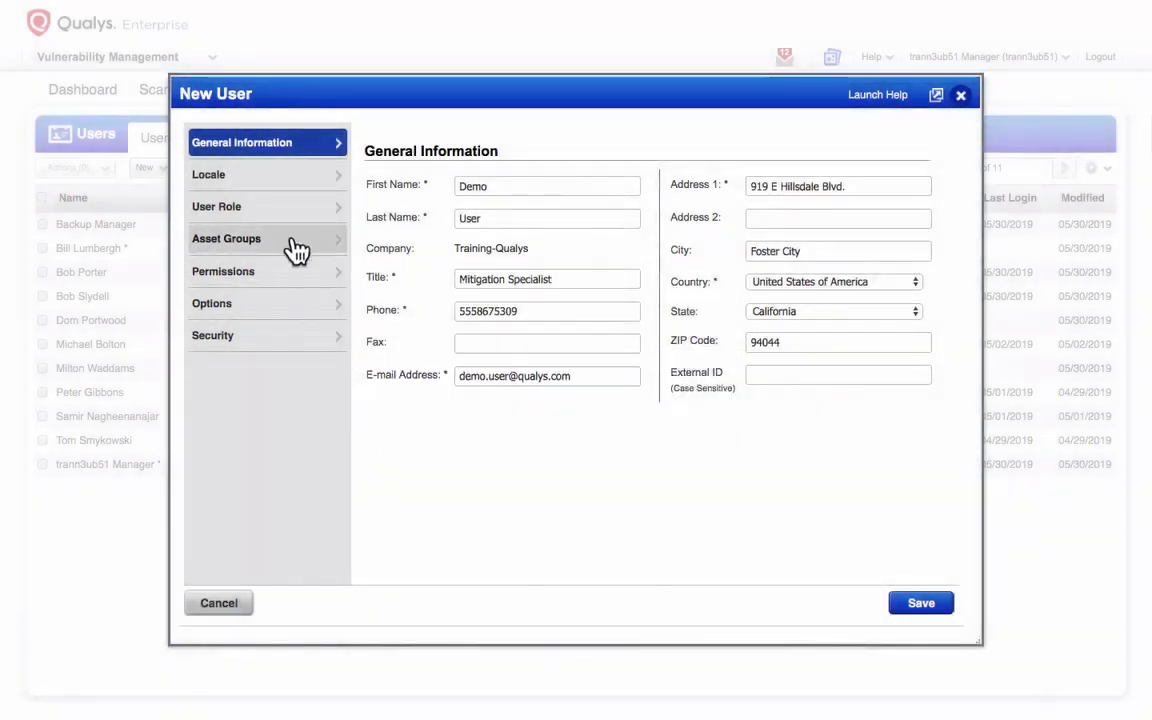
Step: Give the new user the Scanner role with both GUI and API access
click(291, 210)
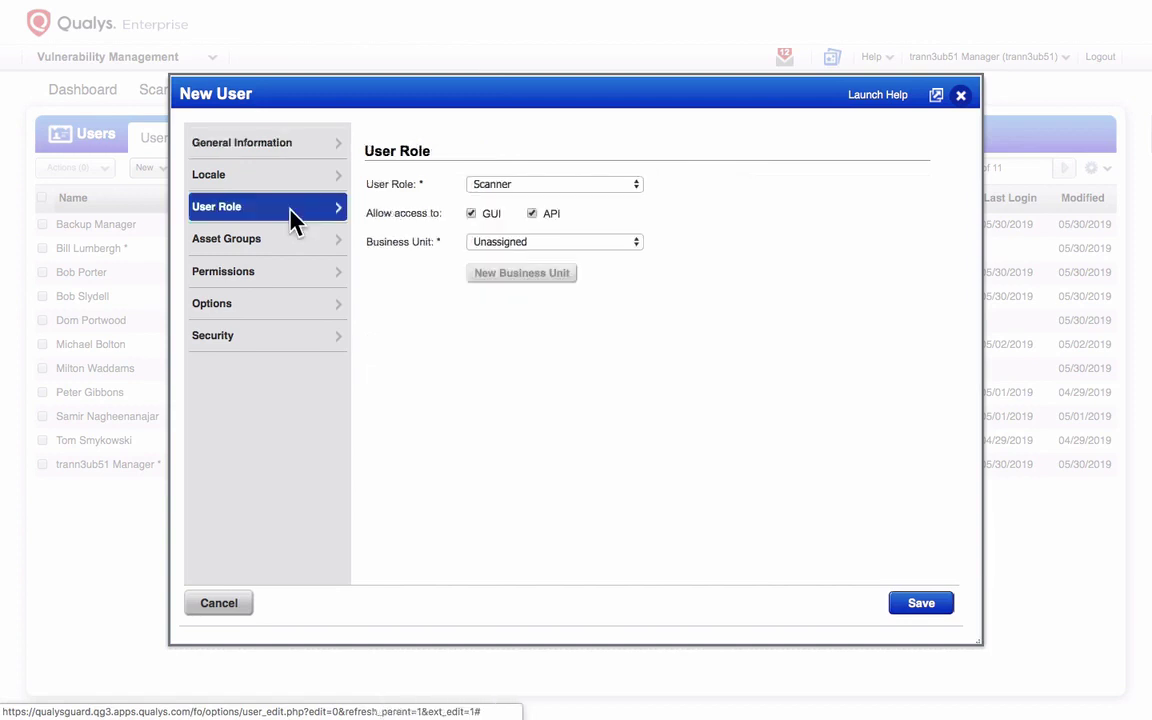
click(637, 187)
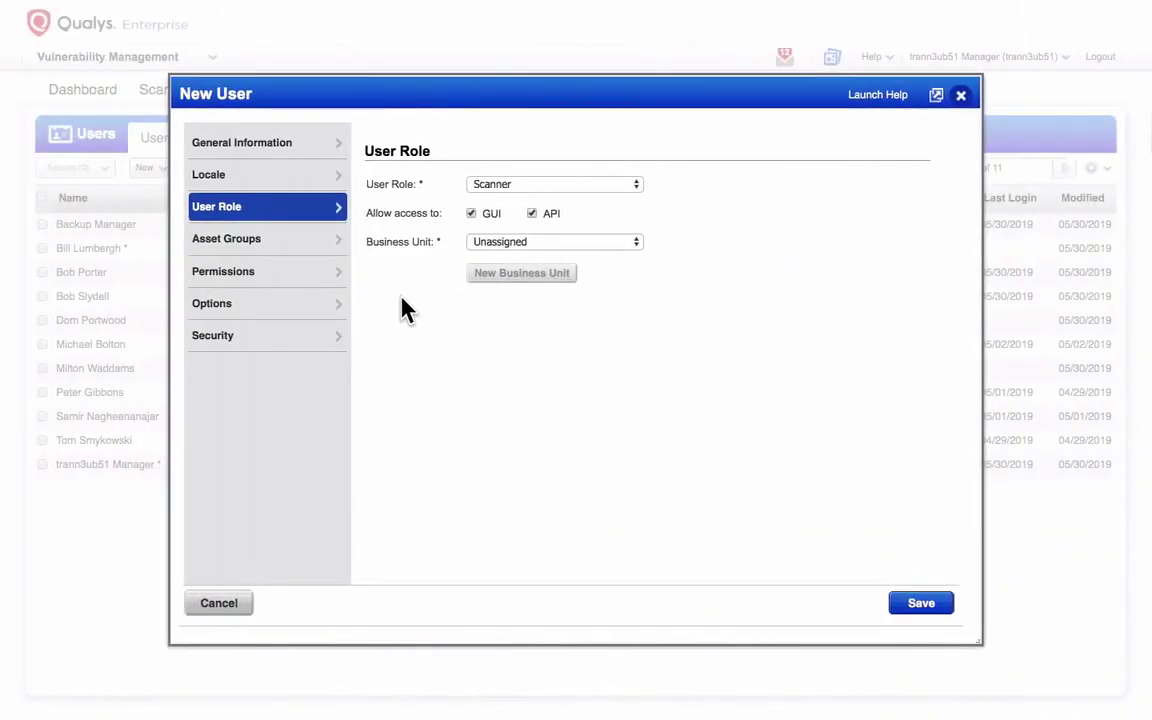
click(310, 250)
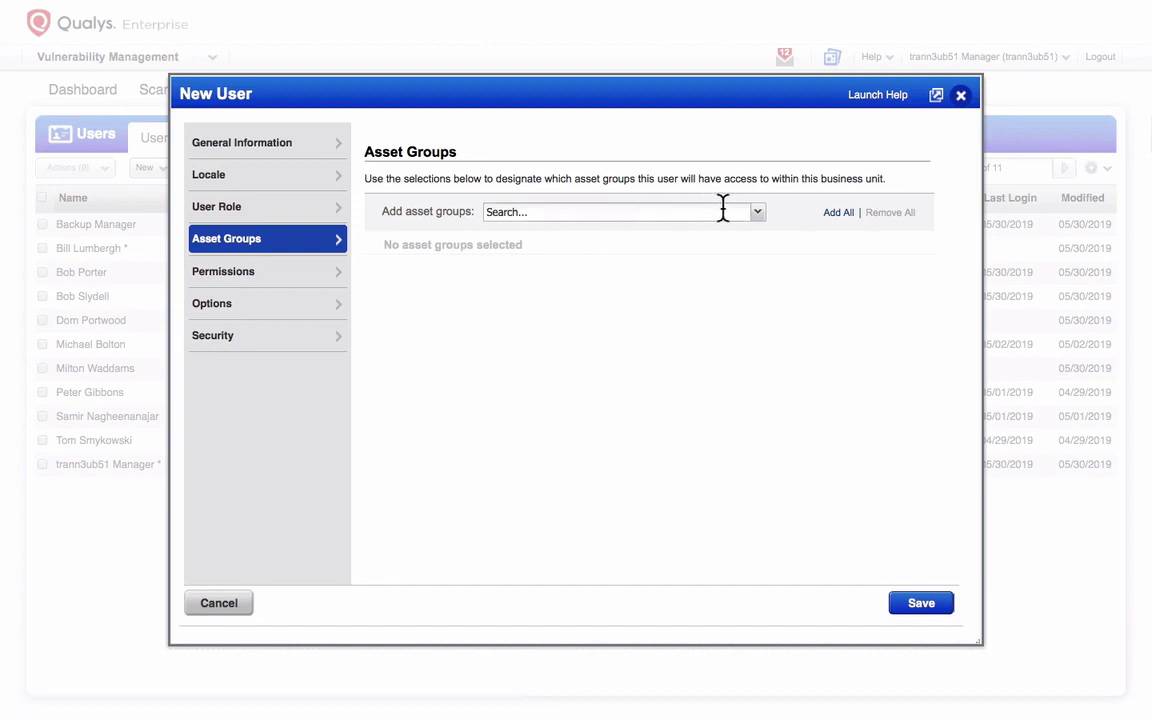
Step: Add all four asset groups, then remove Seattle, San Francisco and Dallas, keeping AG: San Jose
click(758, 216)
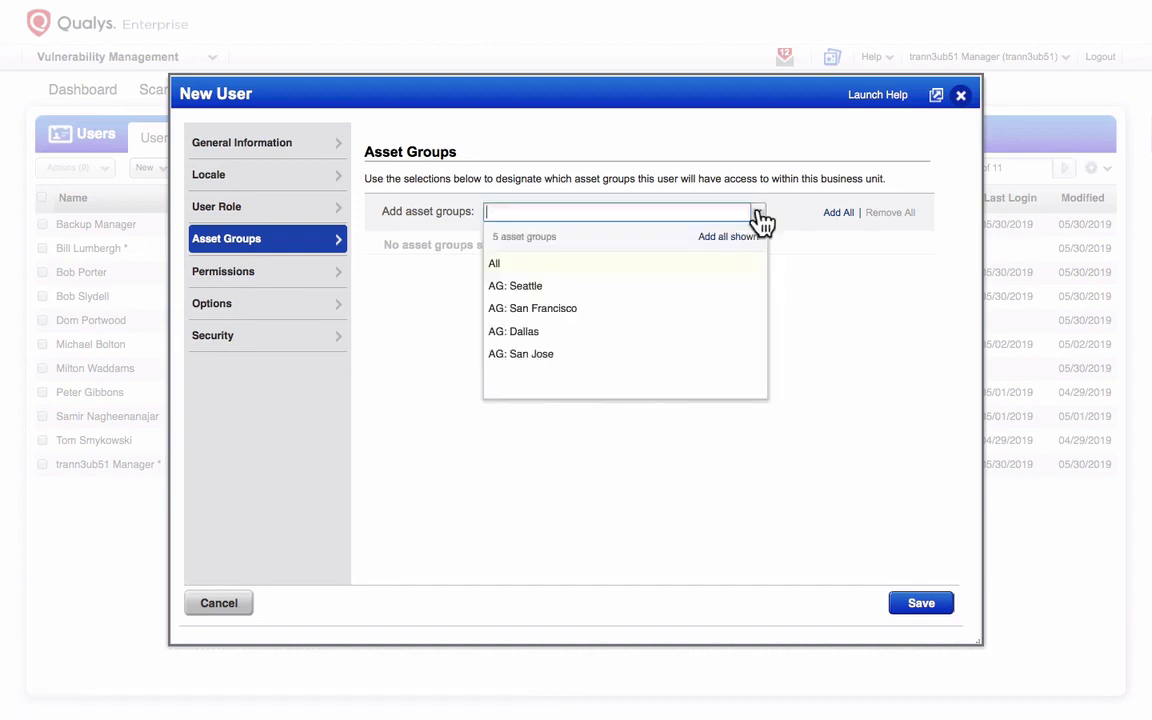
click(690, 288)
click(690, 290)
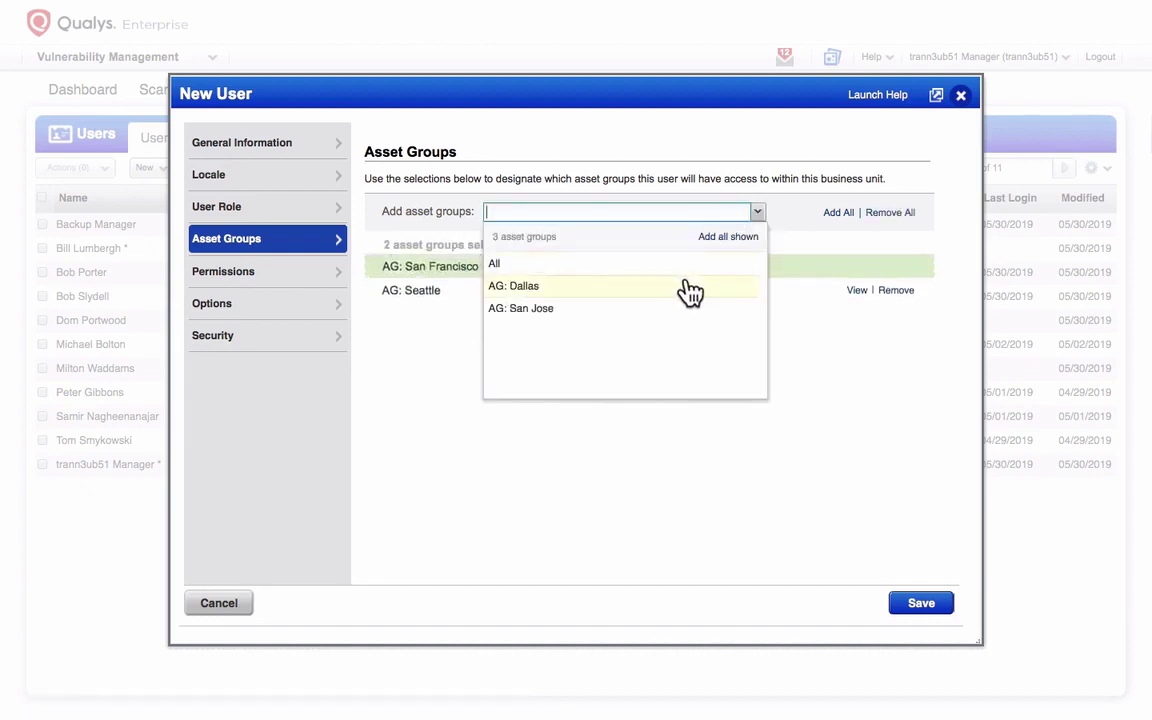
click(687, 292)
click(683, 290)
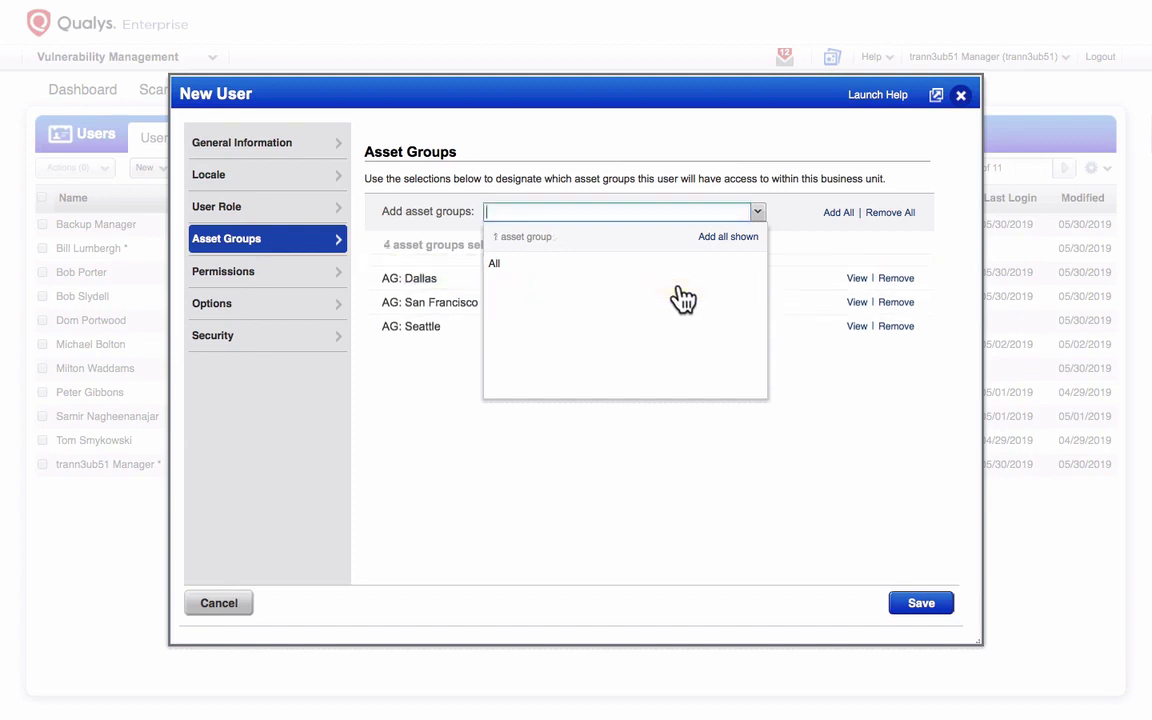
click(639, 423)
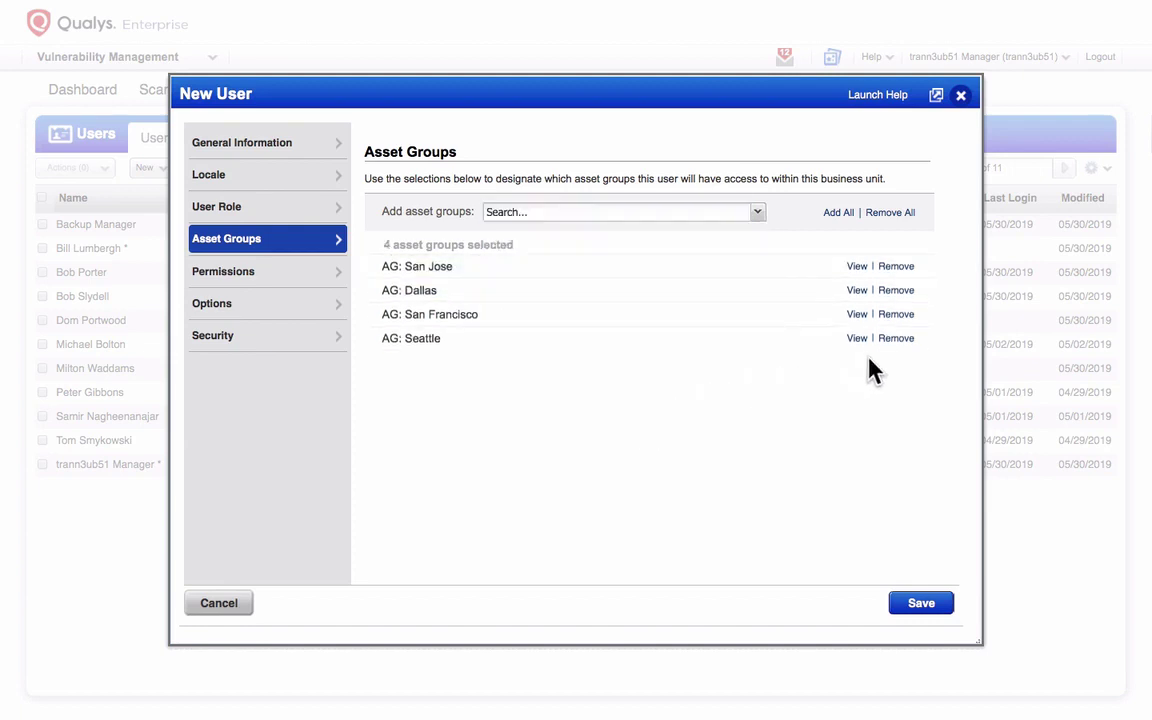
click(895, 338)
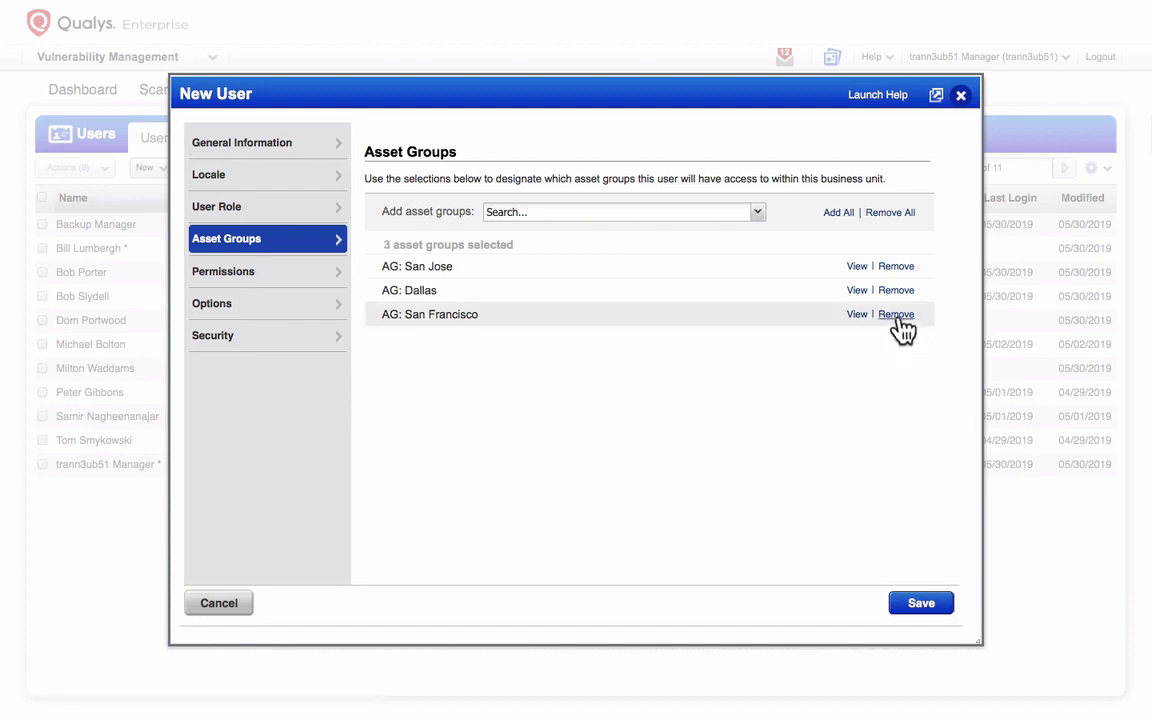
click(896, 316)
click(896, 291)
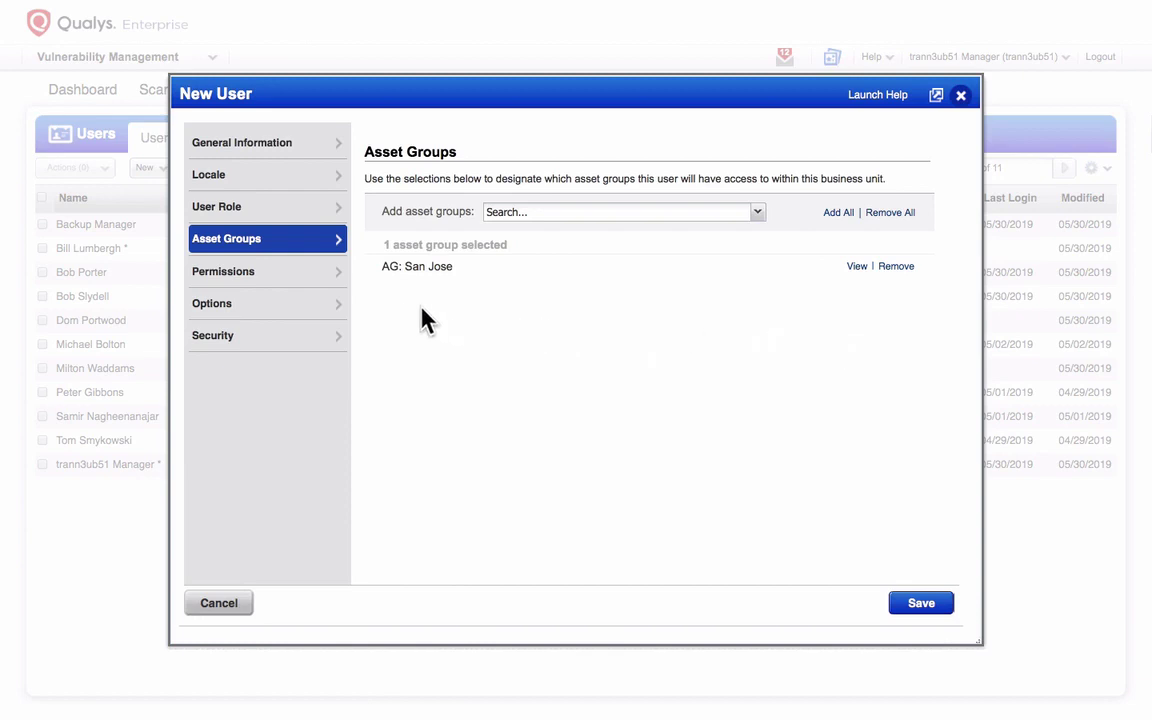
Step: Check the new Scanner user's permissions, notification and security settings, then save the account
click(290, 271)
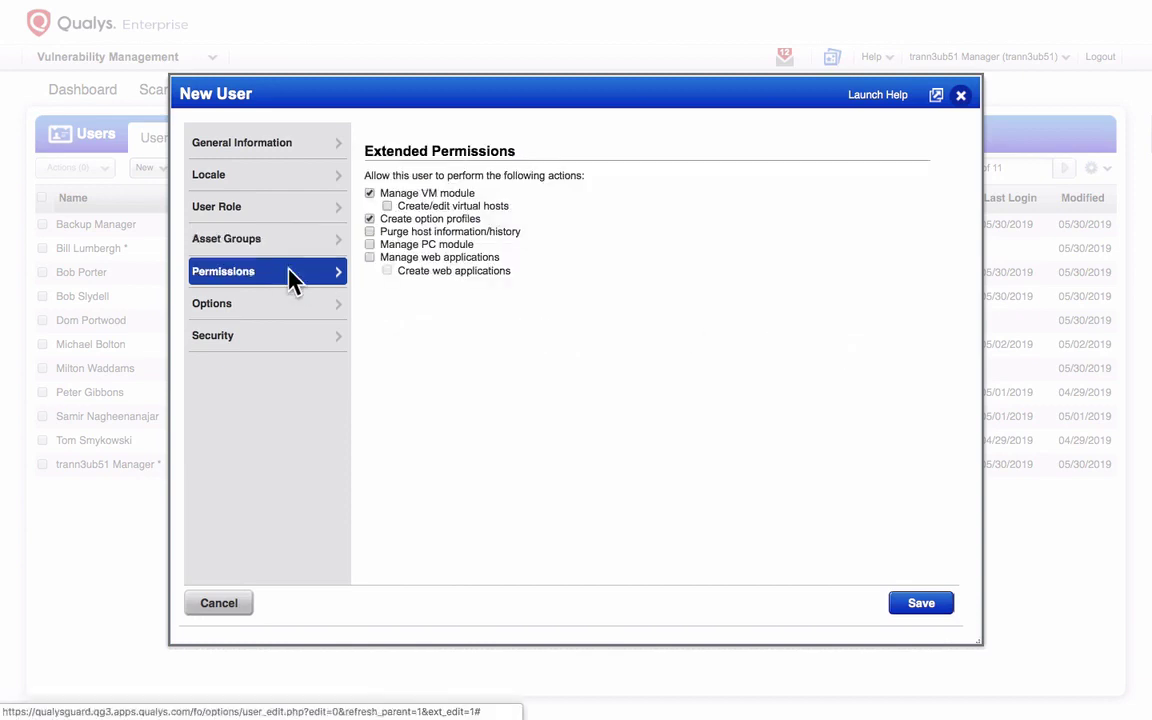
click(277, 312)
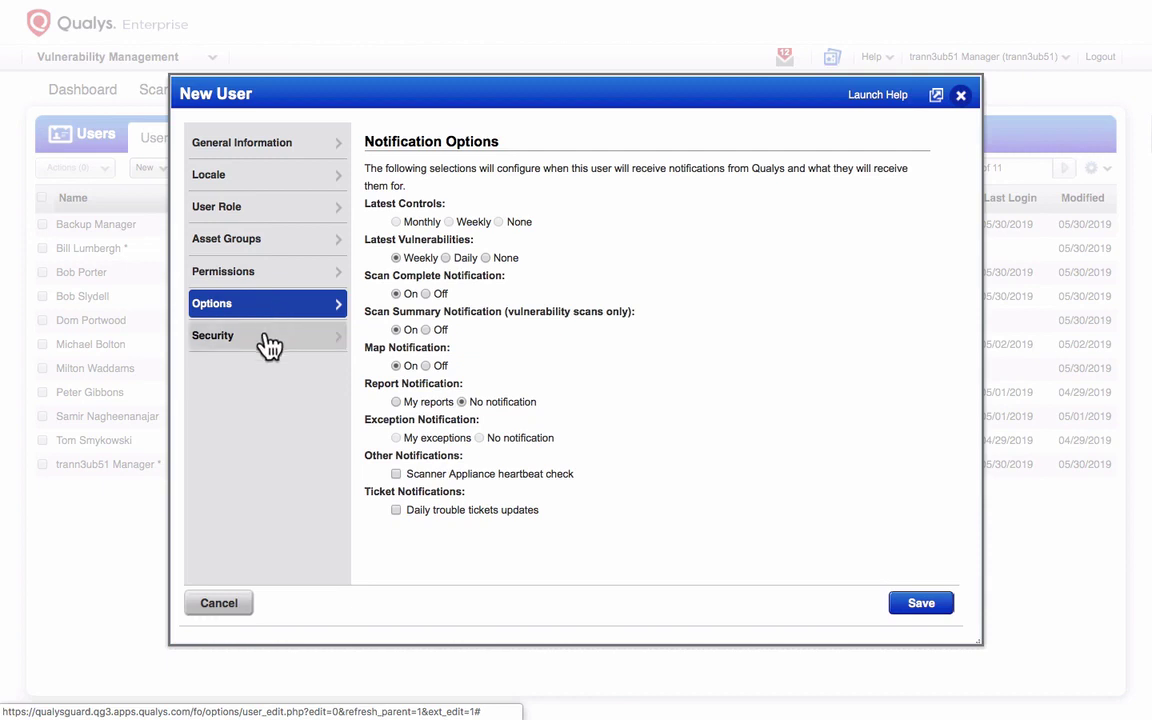
click(268, 340)
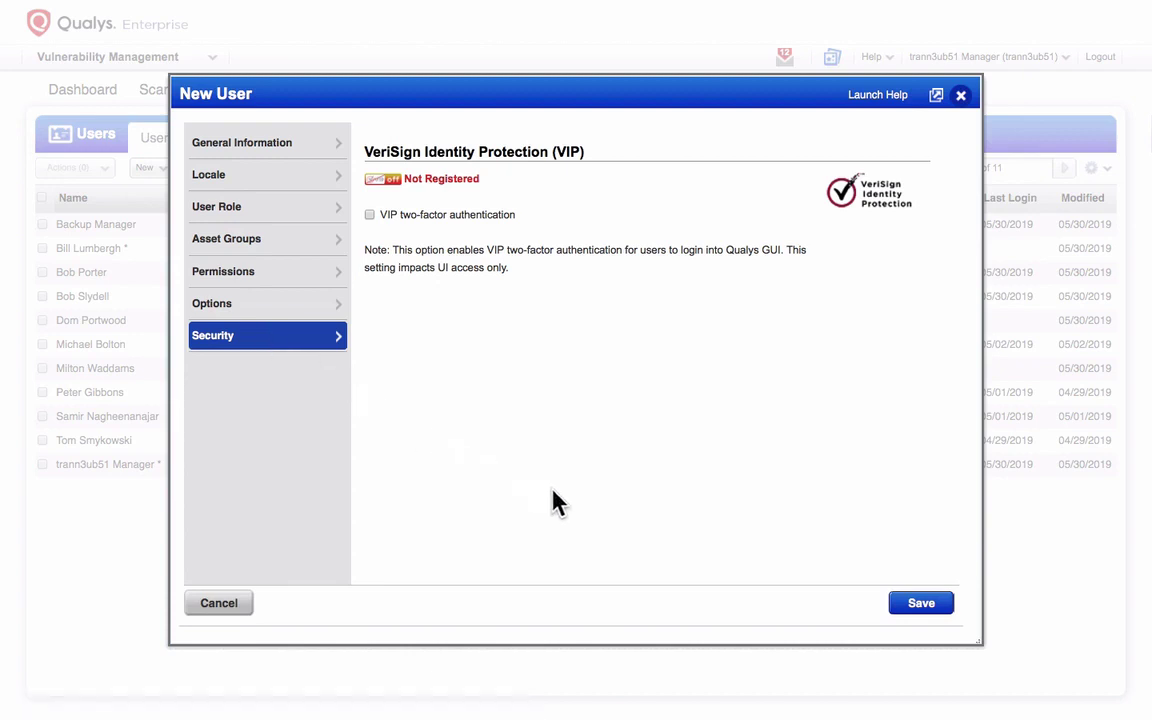
click(920, 604)
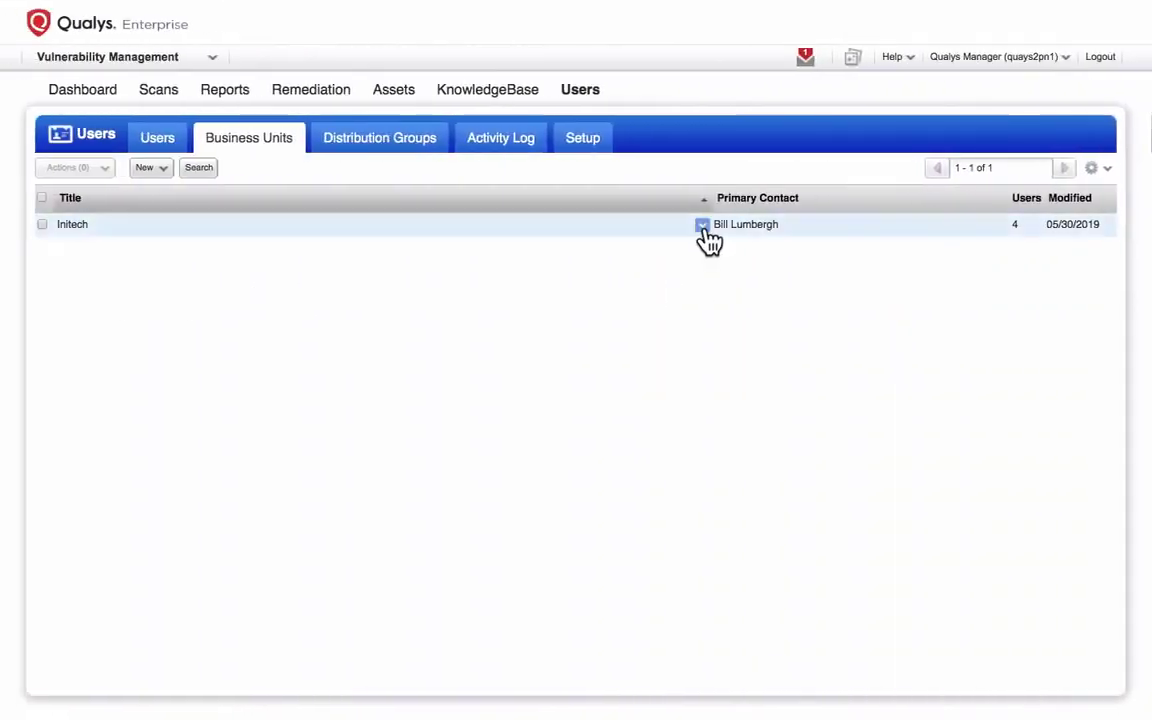
Step: Edit Initech's assets to add AG: Dallas, AG: San Francisco and AG: Seattle
click(703, 226)
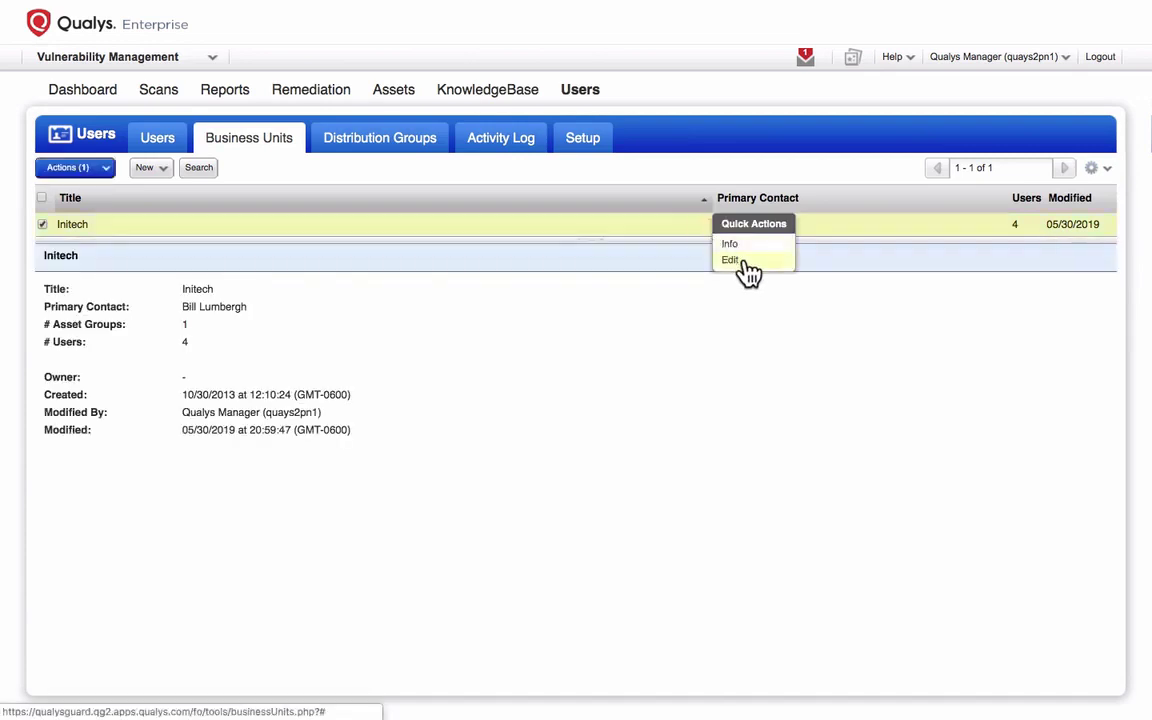
click(731, 260)
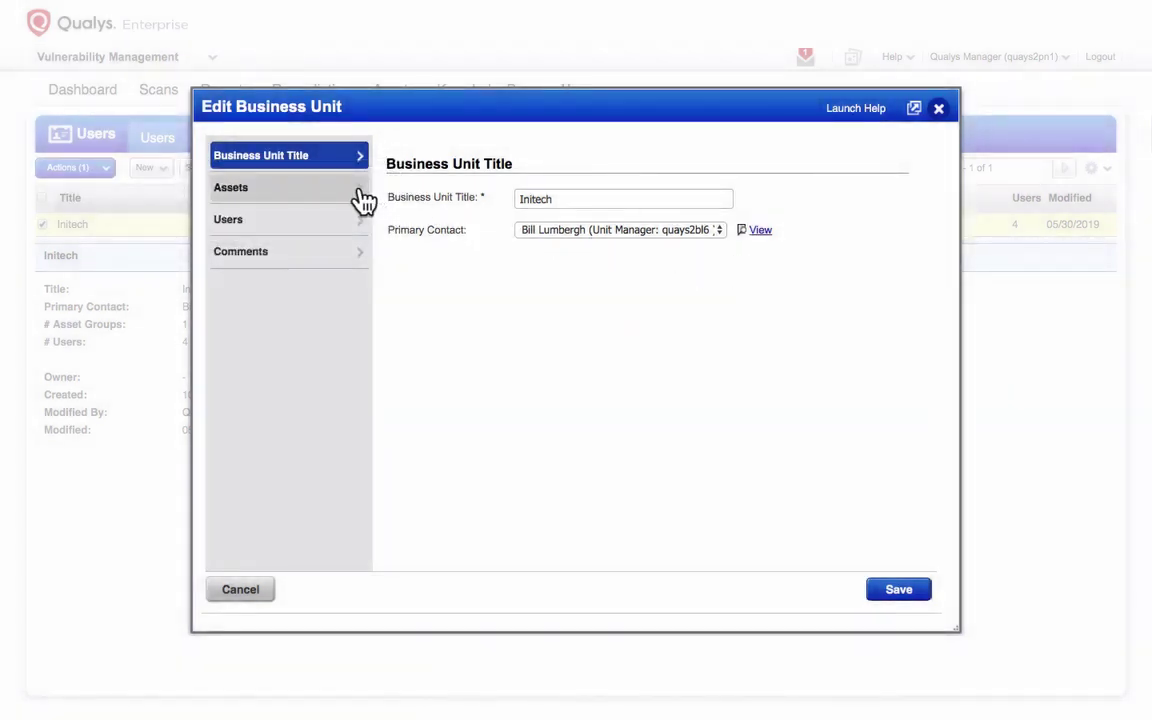
click(360, 190)
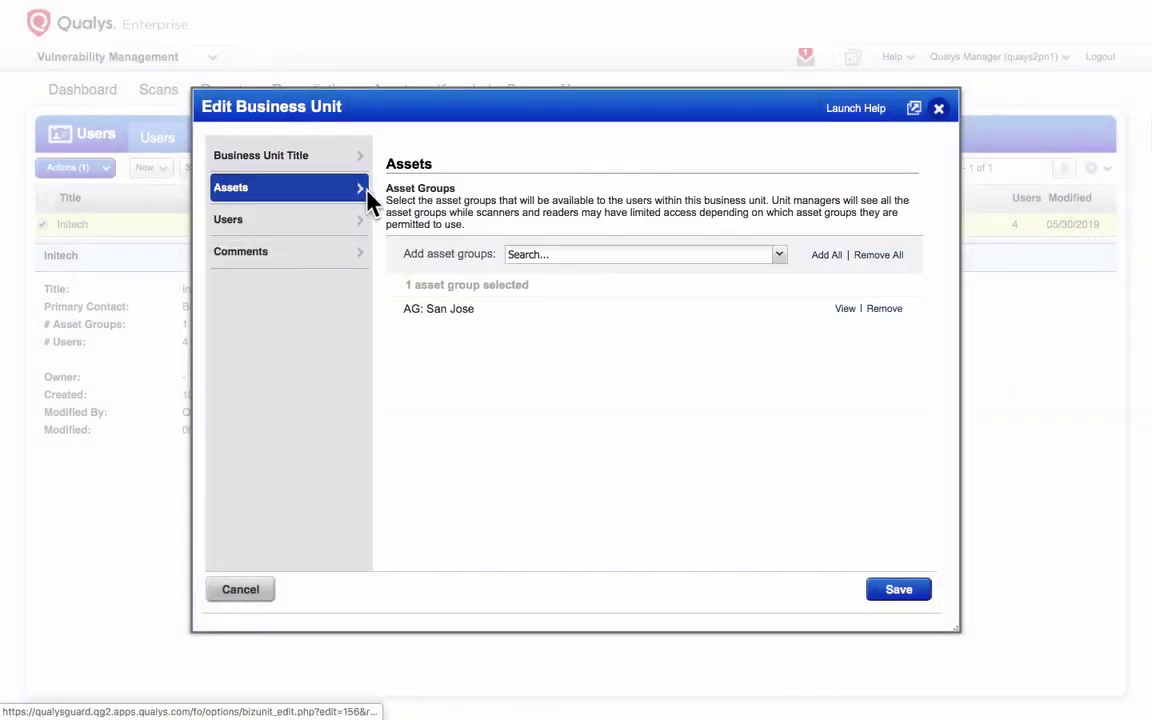
click(777, 256)
click(733, 330)
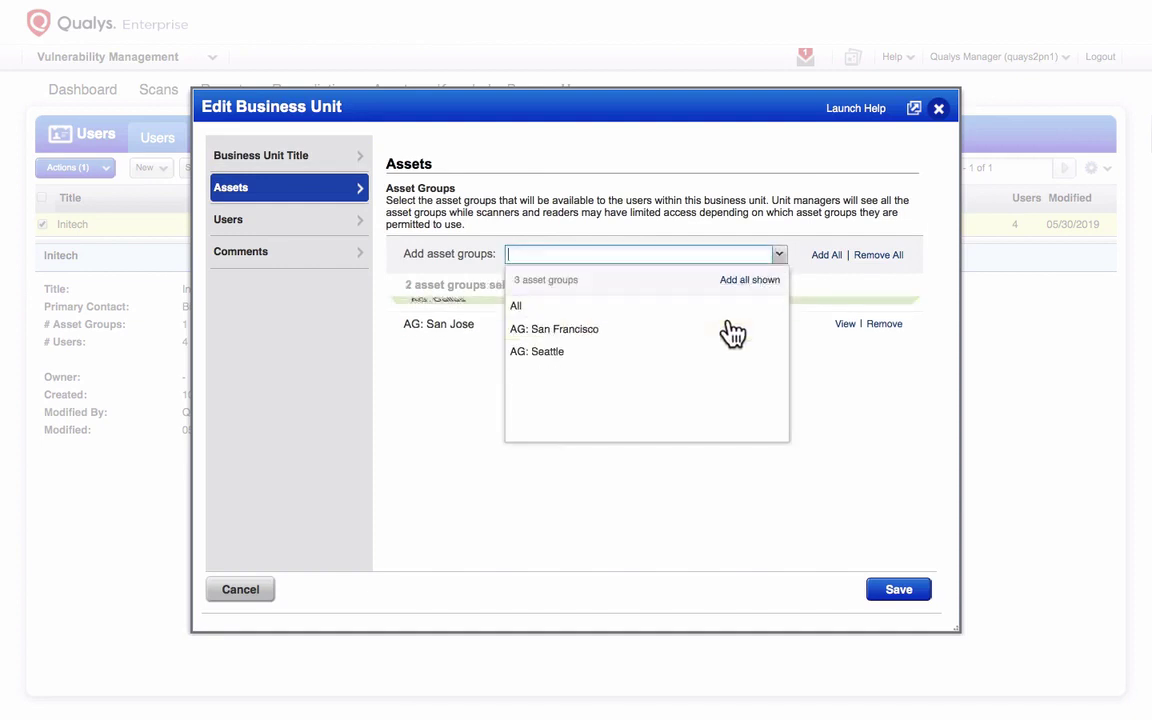
click(733, 332)
click(729, 336)
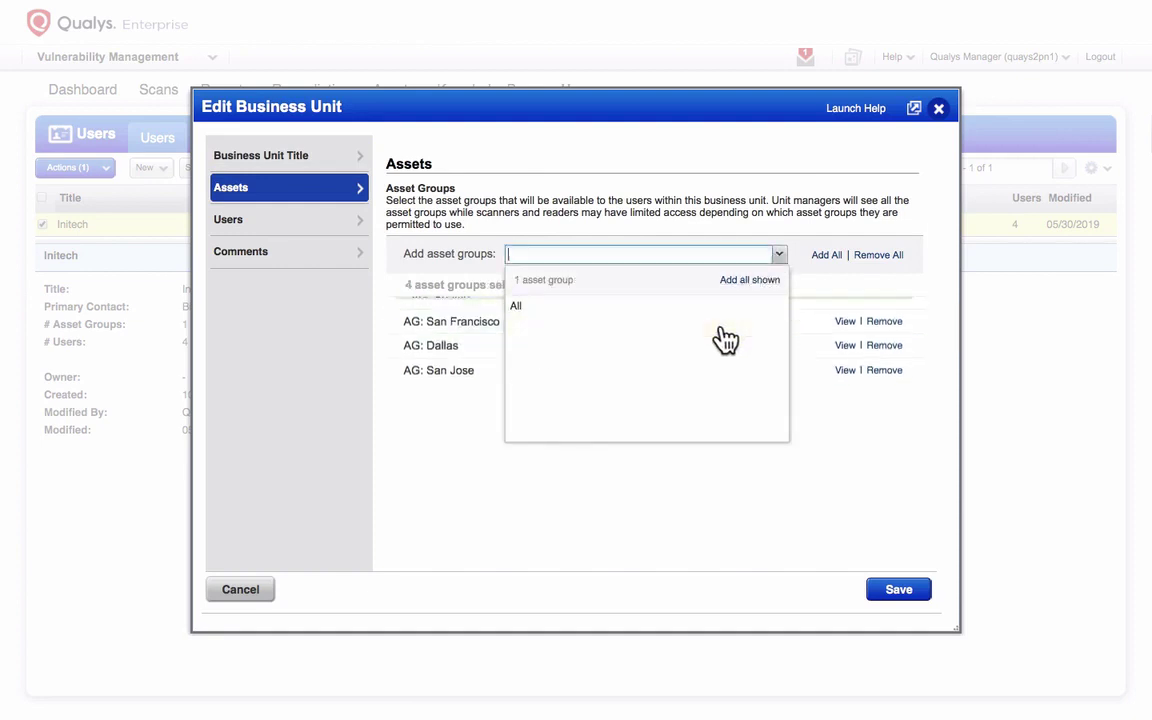
click(668, 462)
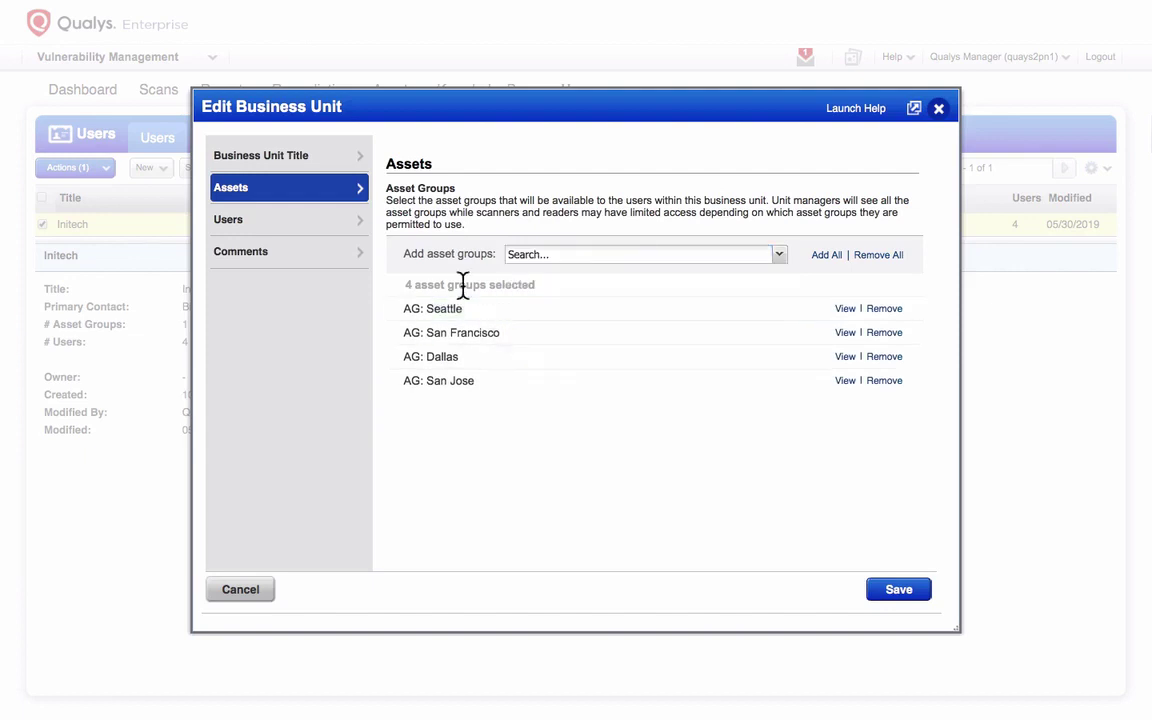
Step: Add the remaining scanner and reader users to Initech and save, making 6 users
click(345, 228)
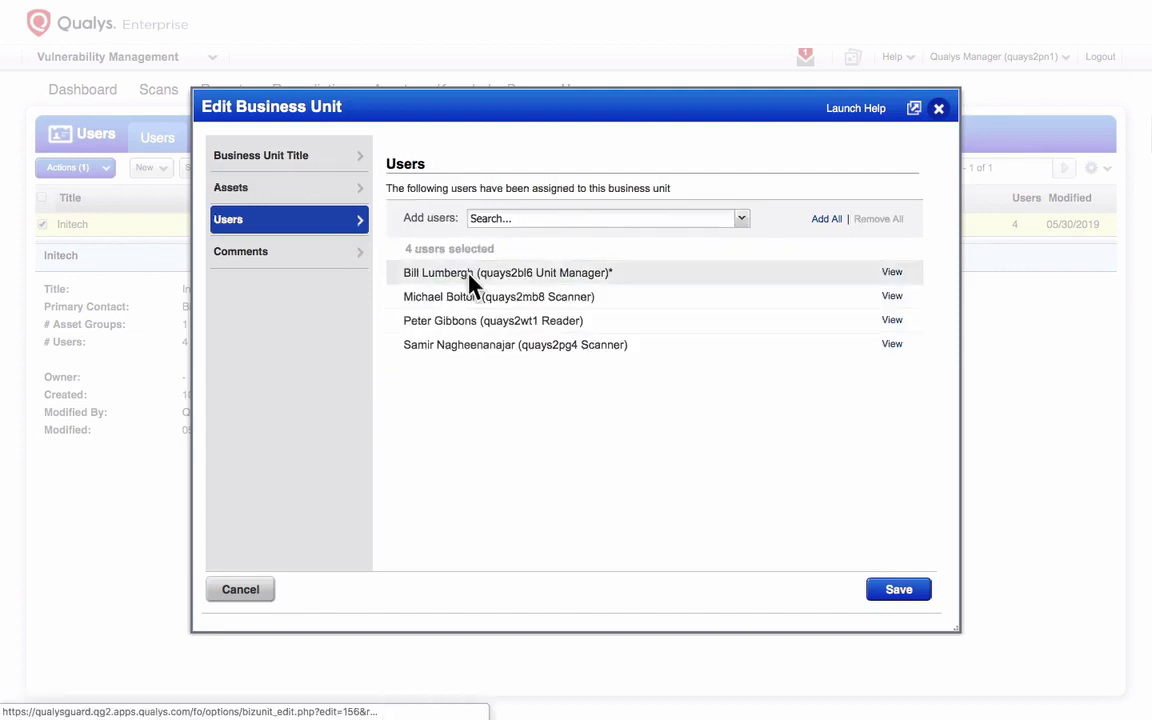
click(745, 220)
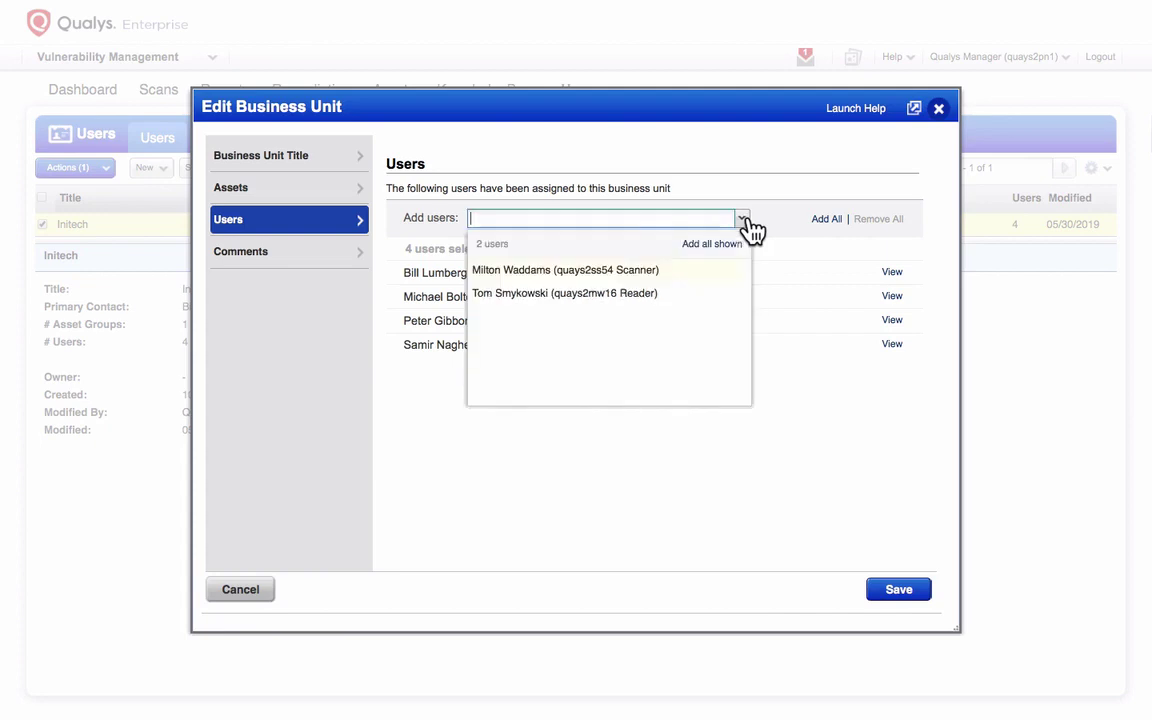
click(697, 280)
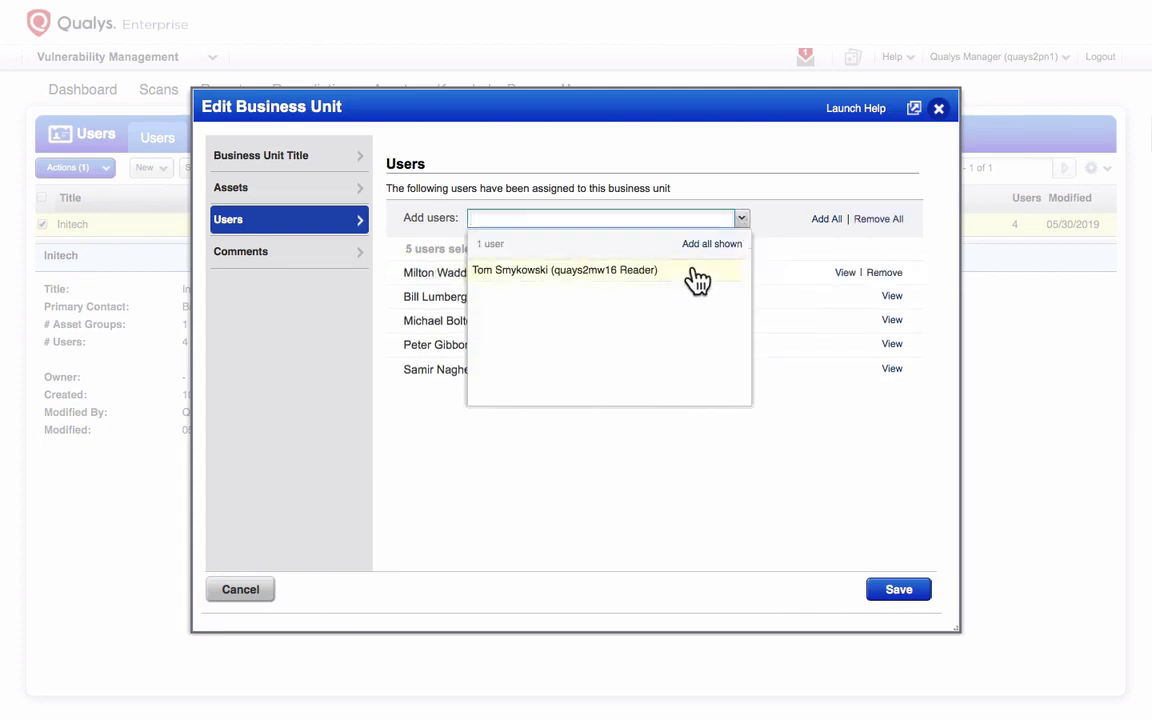
click(692, 272)
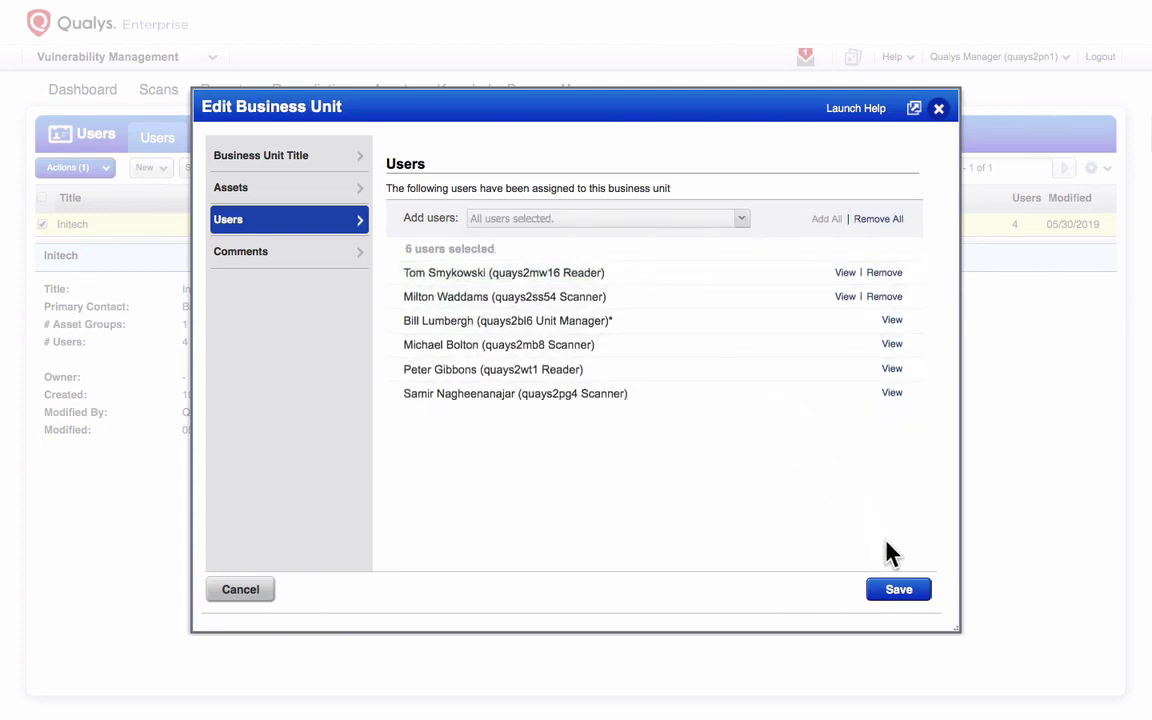
click(903, 591)
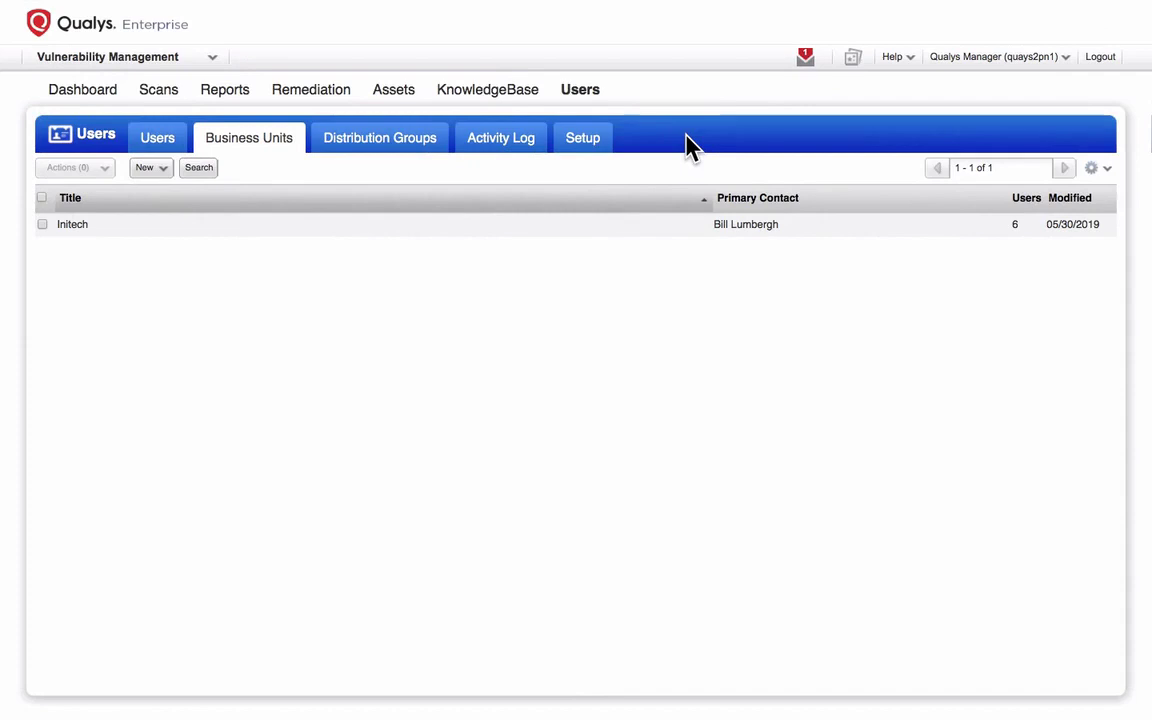
Step: Open Security Setup showing no allowed IPs and an 8-character minimum password length
click(600, 148)
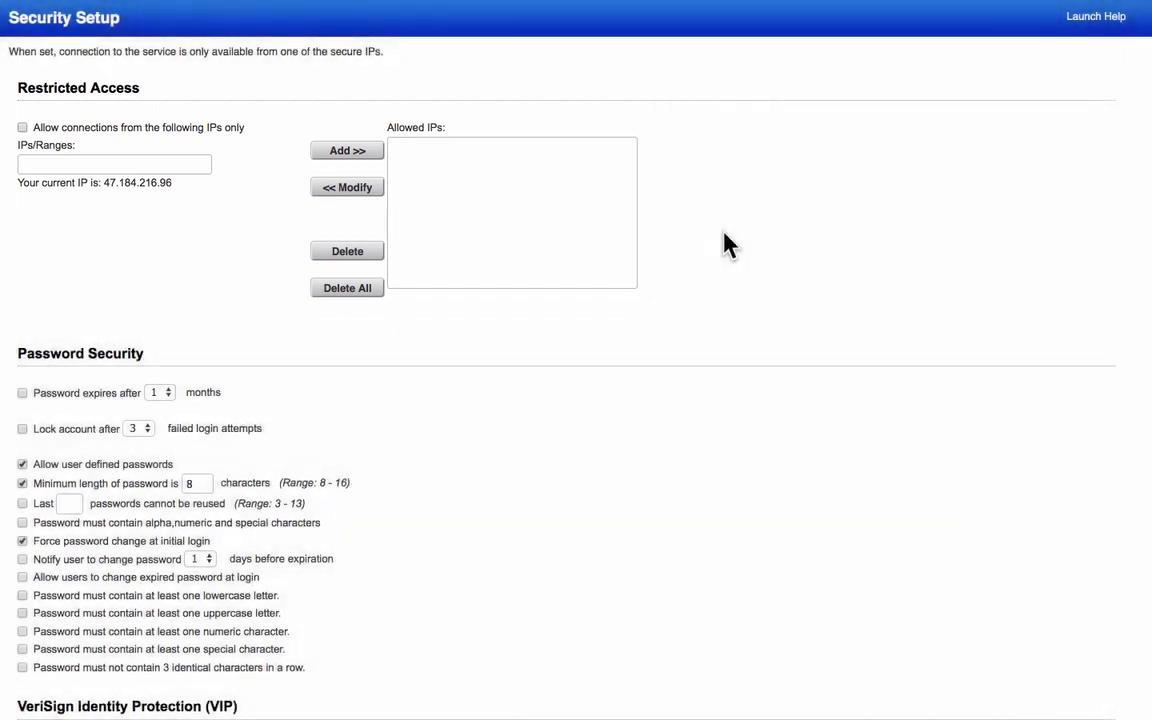
scroll(723, 233, down, 3)
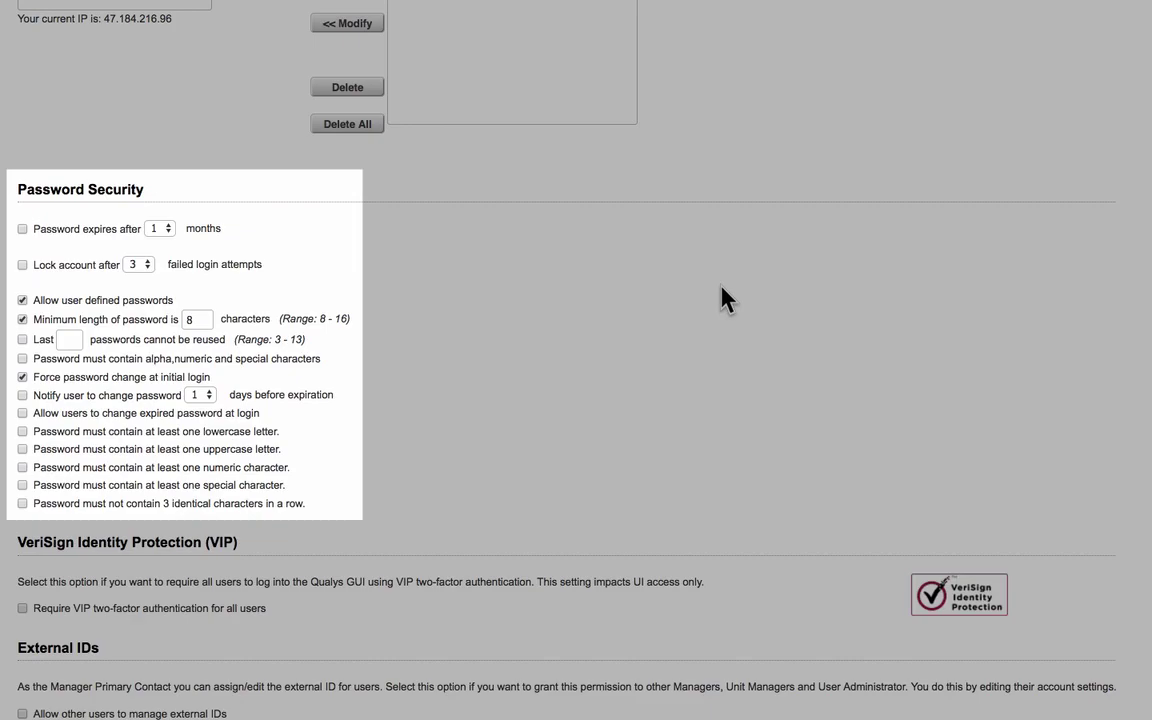
scroll(725, 298, down, 4)
scroll(725, 298, down, 4)
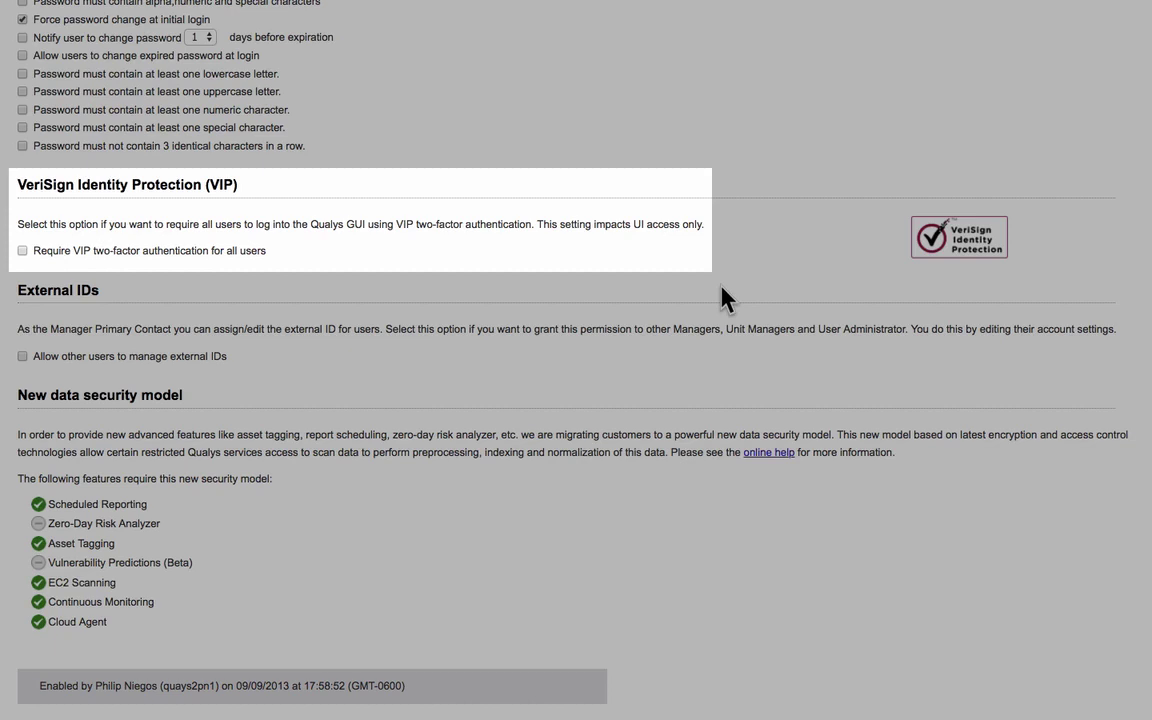
scroll(724, 298, down, 3)
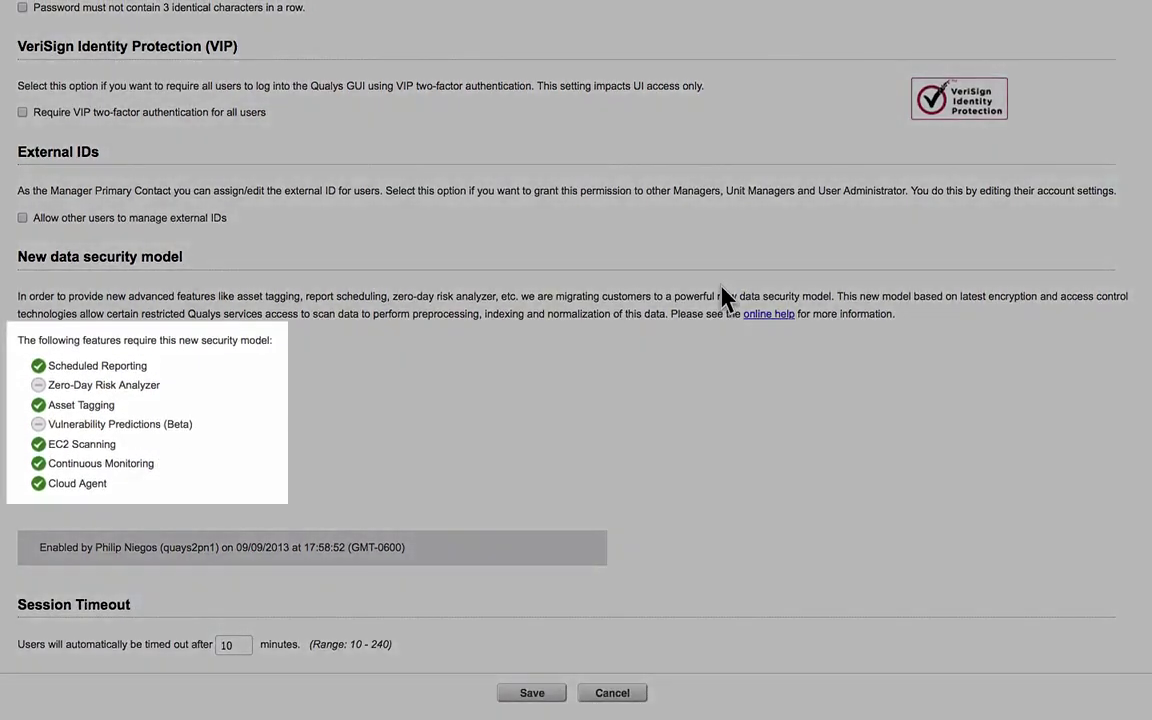